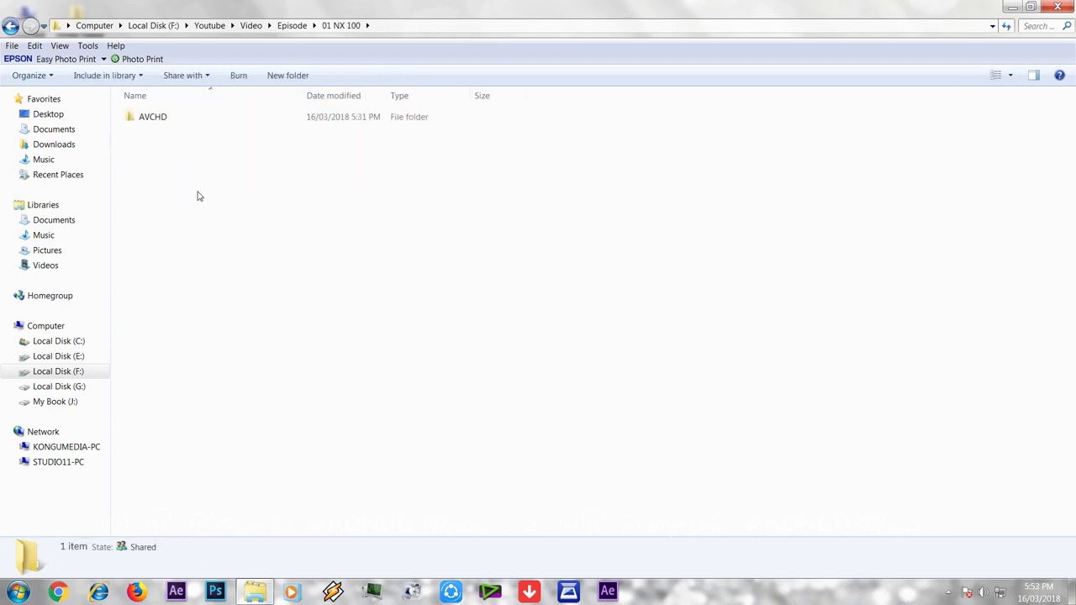
double_click(165, 118)
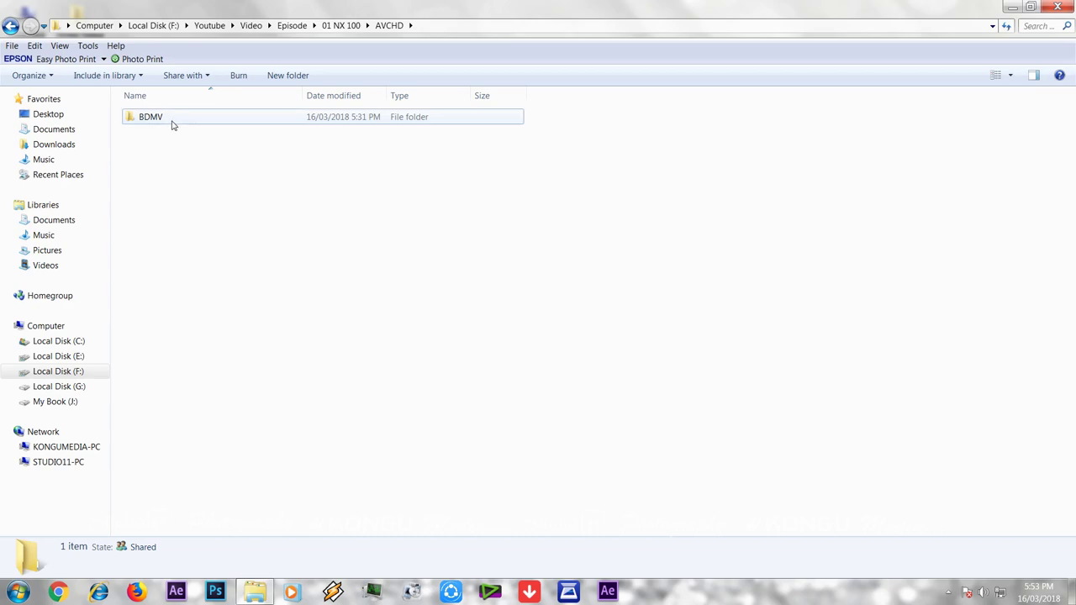
double_click(171, 121)
double_click(178, 148)
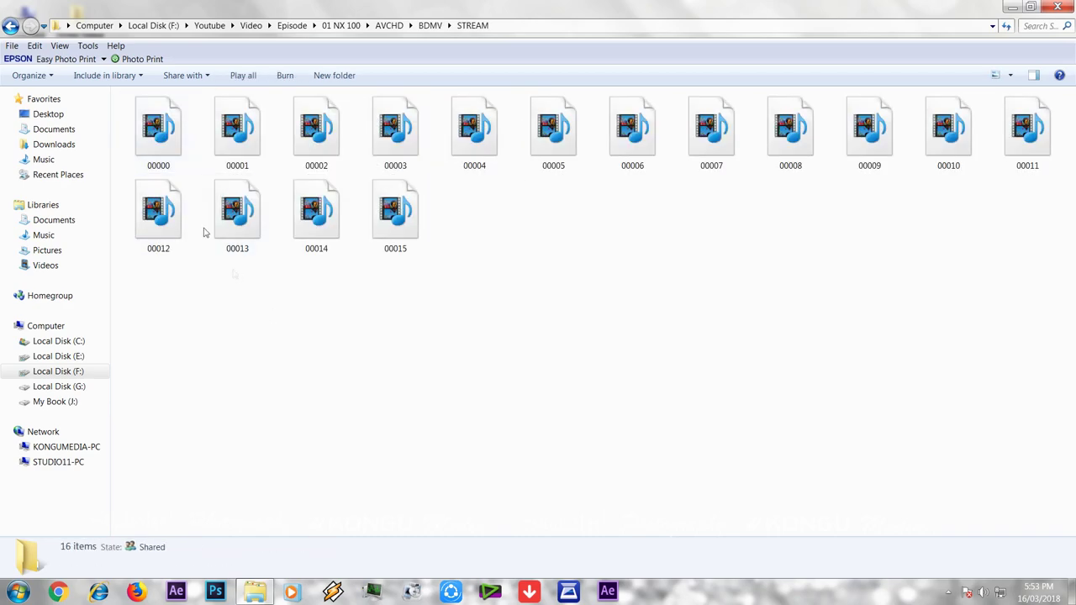
click(184, 150)
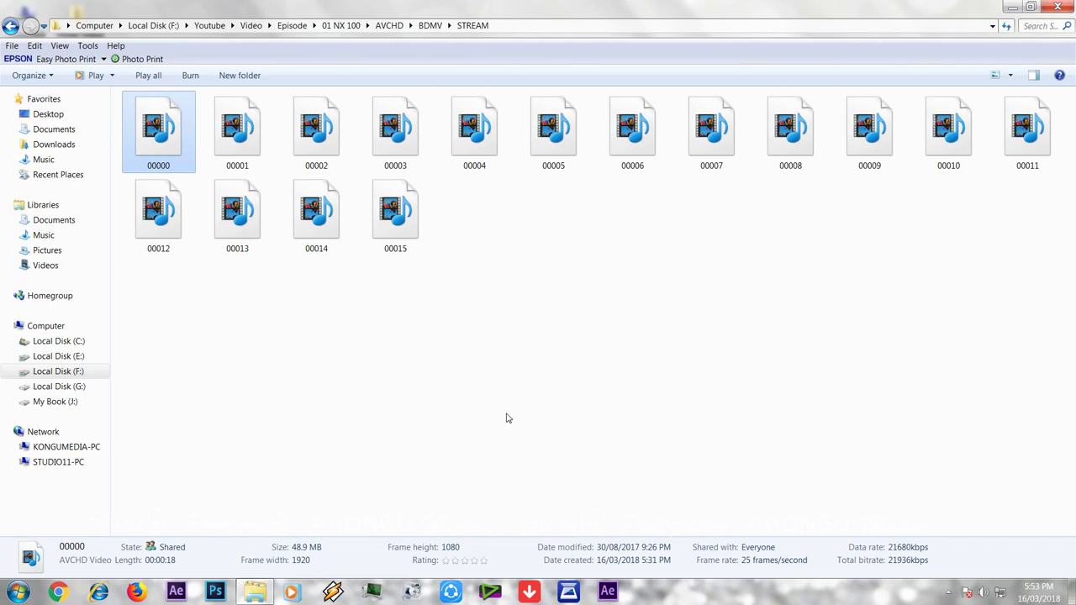
click(469, 417)
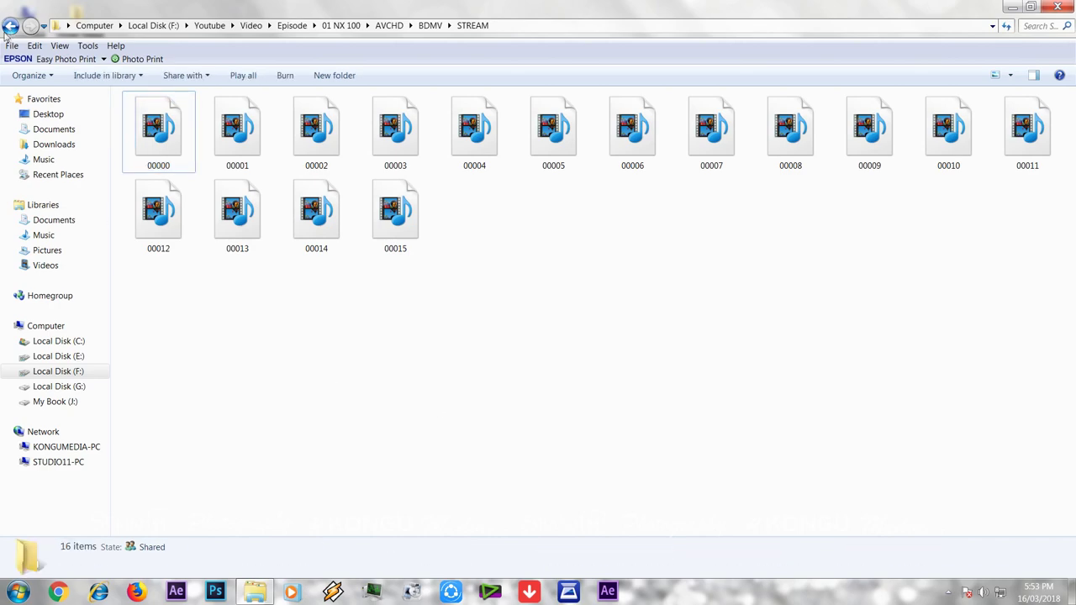
click(10, 26)
click(10, 27)
click(11, 27)
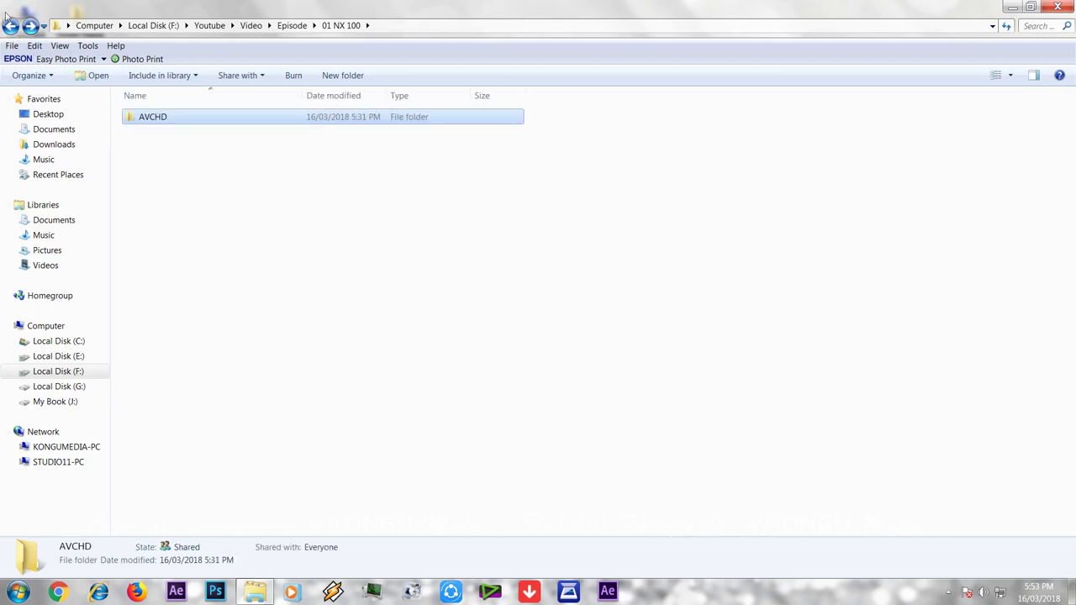
- Inspect clip KMP_9675's properties in the 02 5D camera folder
click(10, 26)
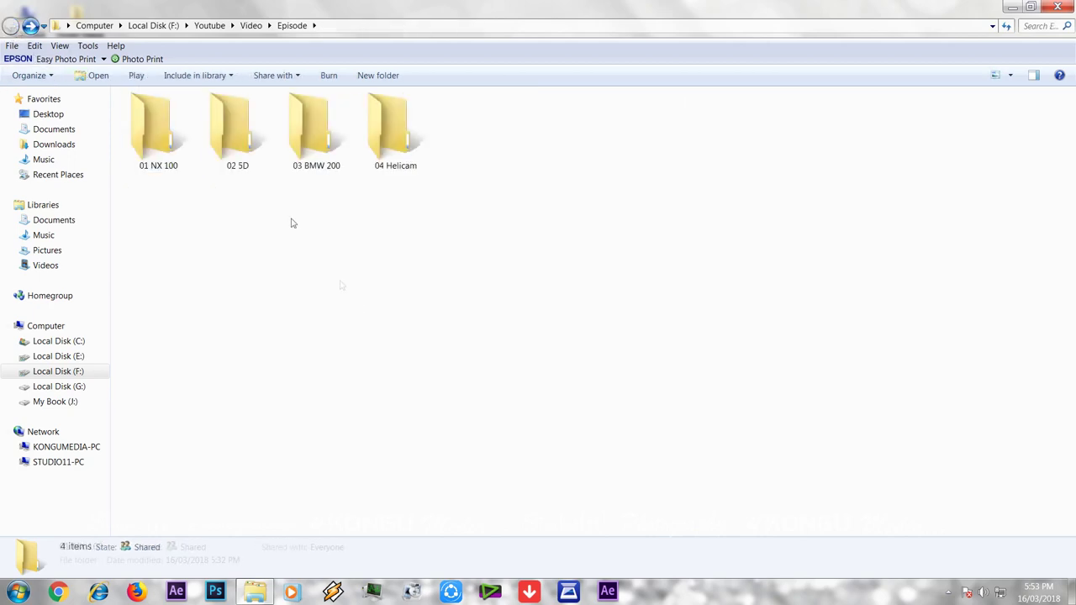
double_click(240, 144)
click(173, 148)
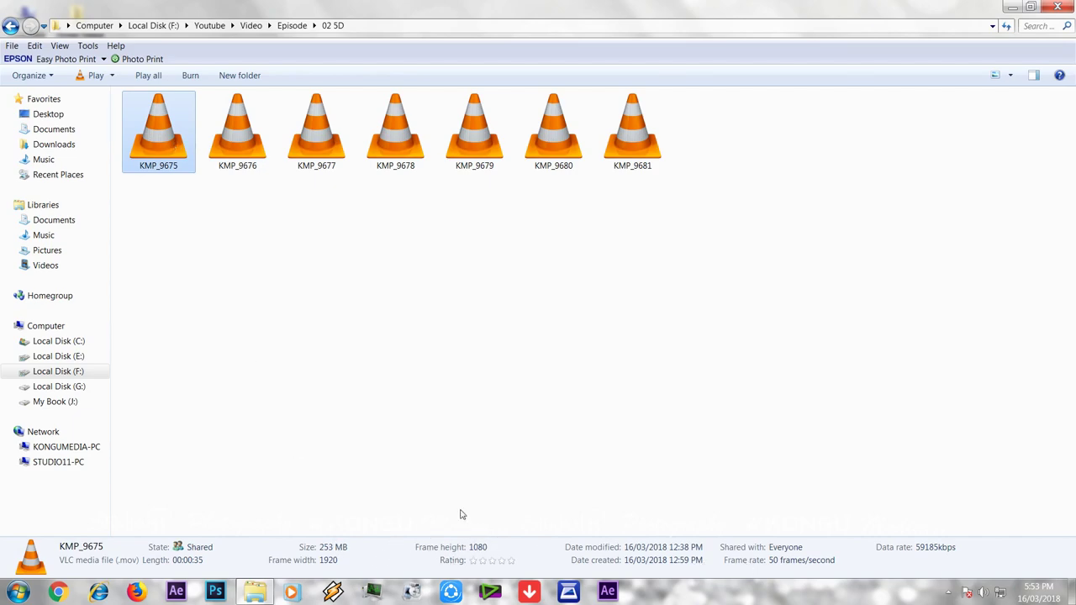
click(12, 25)
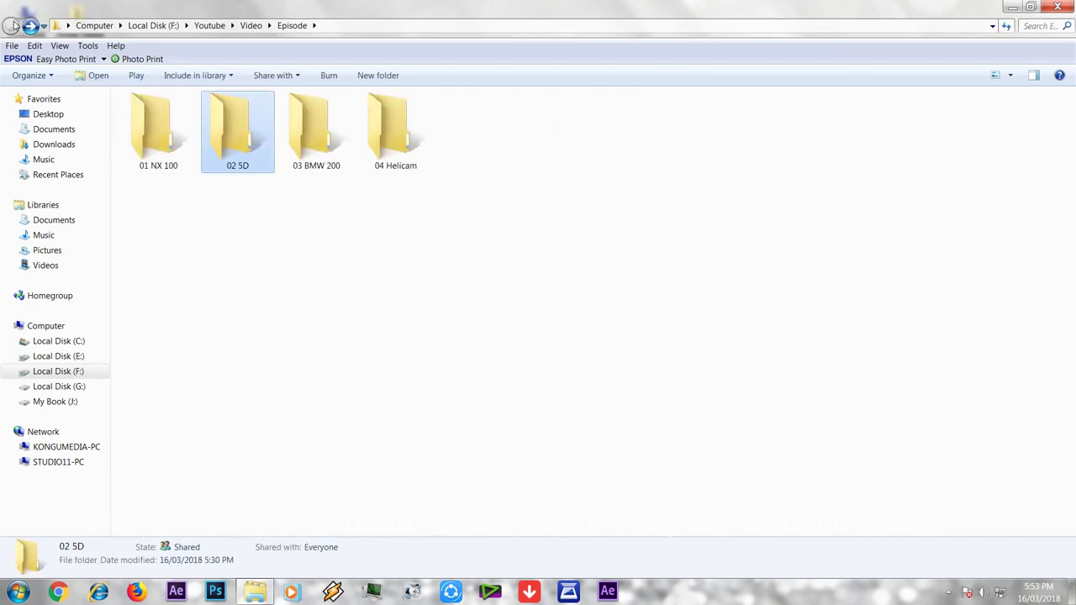
click(339, 214)
- Inspect the RK 3518_01 video in 03 BMW 200 > SONY > CLPR, then return to Episode
double_click(312, 150)
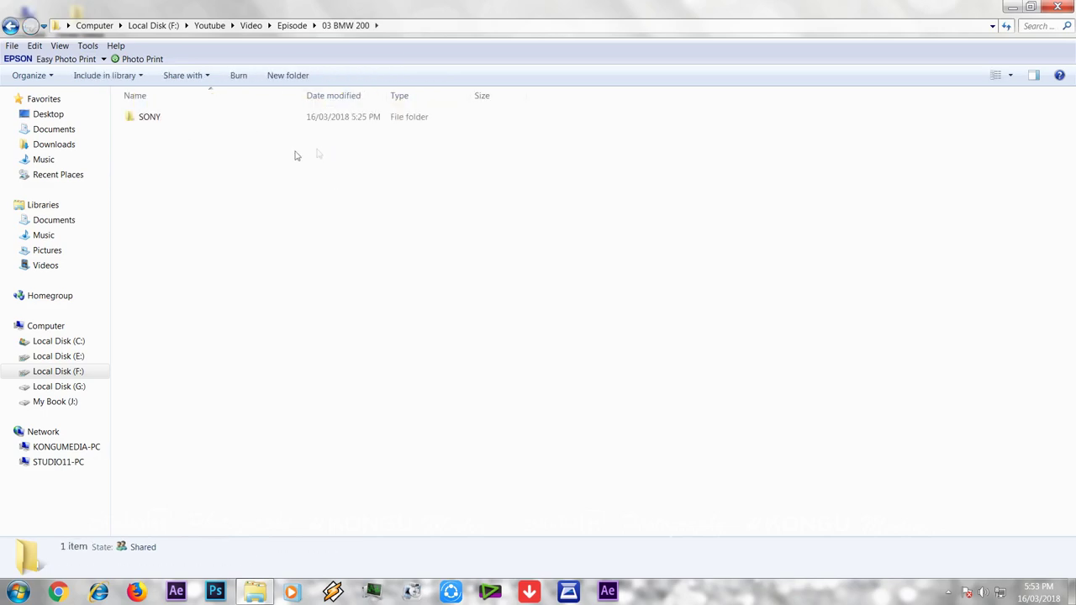
double_click(191, 121)
double_click(191, 121)
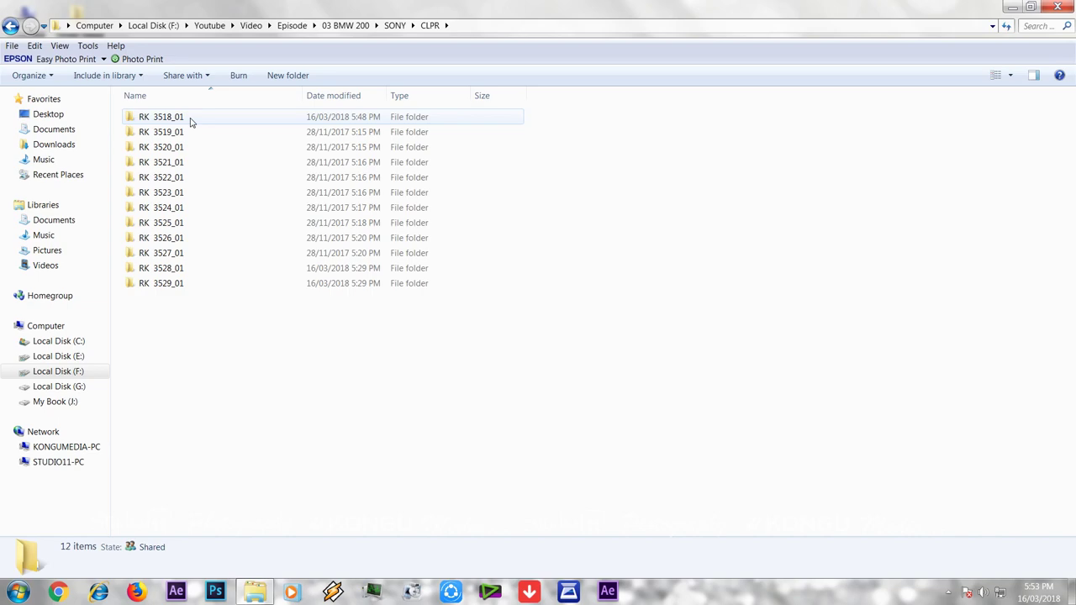
double_click(191, 122)
click(191, 122)
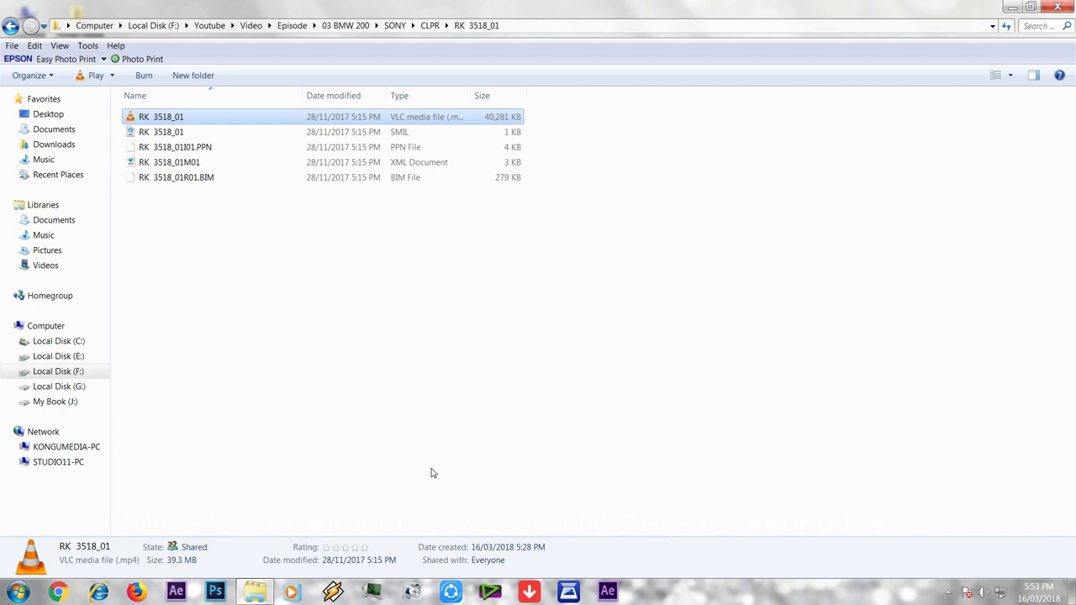
key(BackSpace)
key(BackSpace)
key(BackSpace)
key(BackSpace)
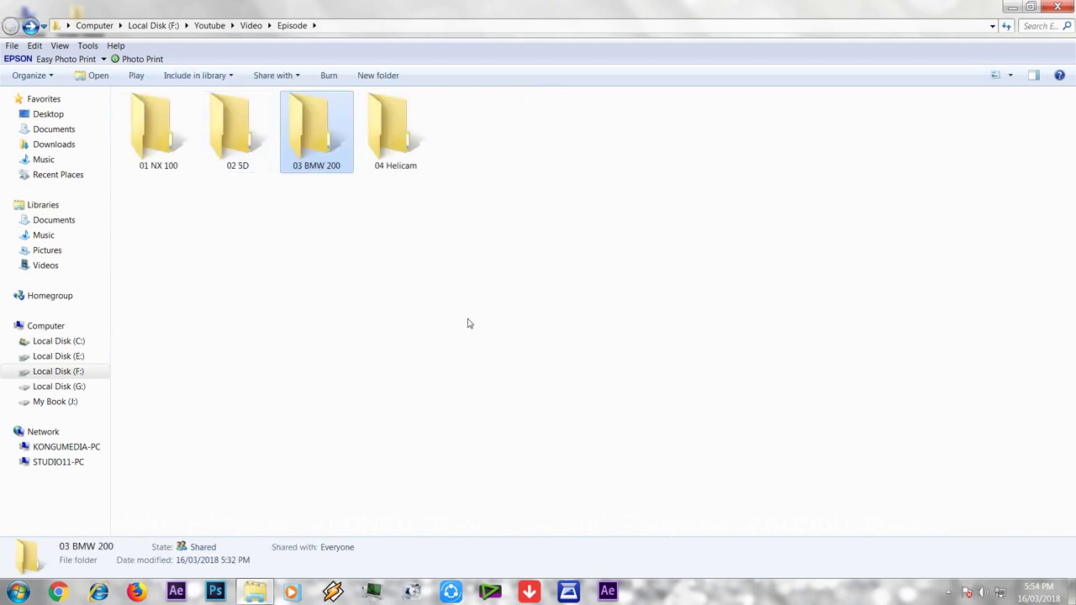
- Check DJI_0151 in 04 Helicam, return to Episode, and minimize Explorer
double_click(415, 149)
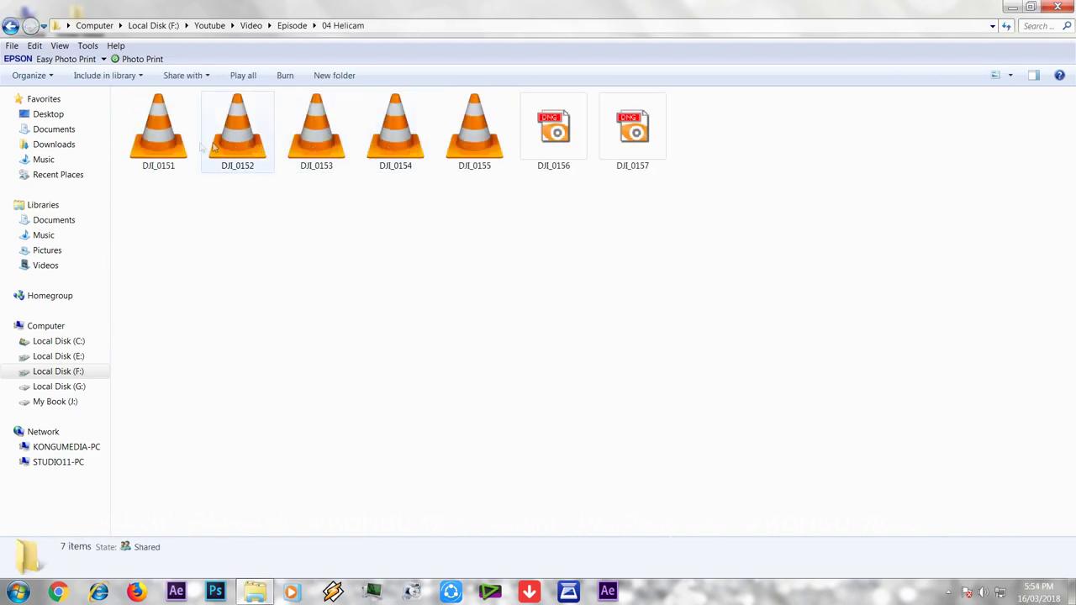
click(162, 140)
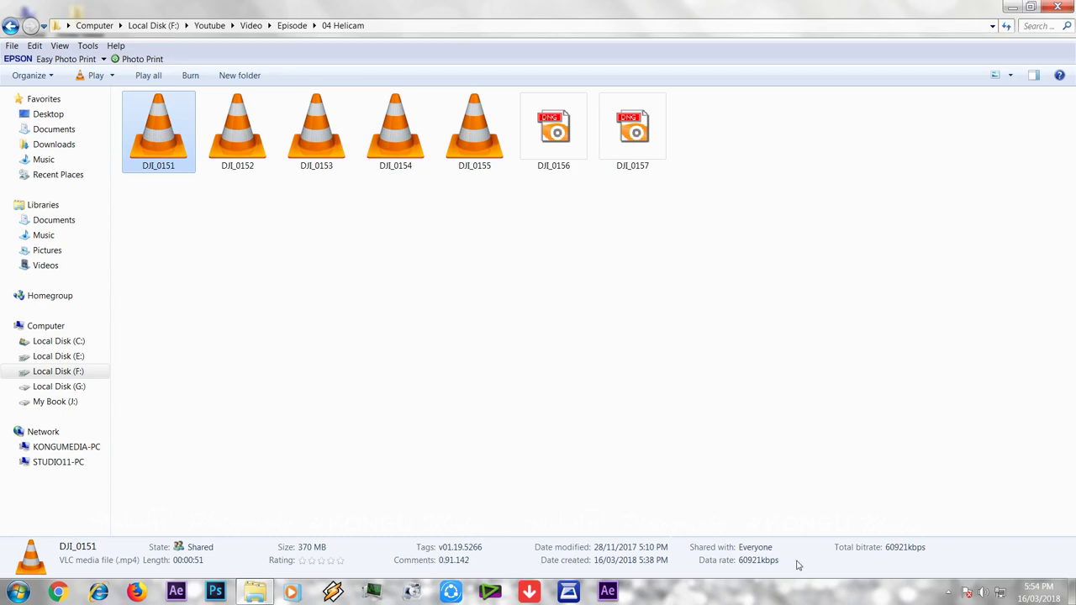
click(564, 432)
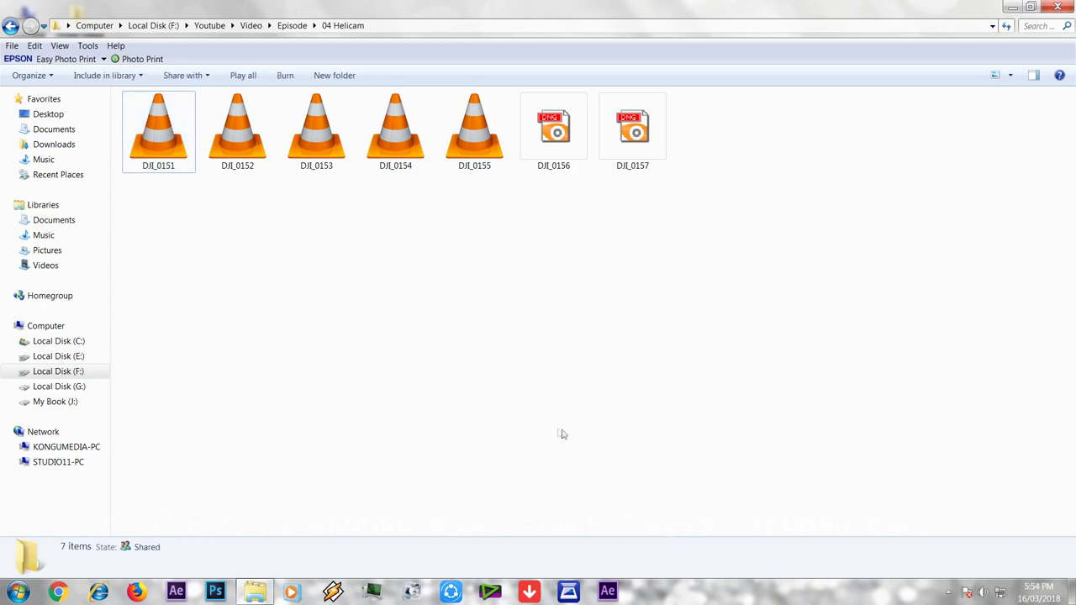
click(10, 25)
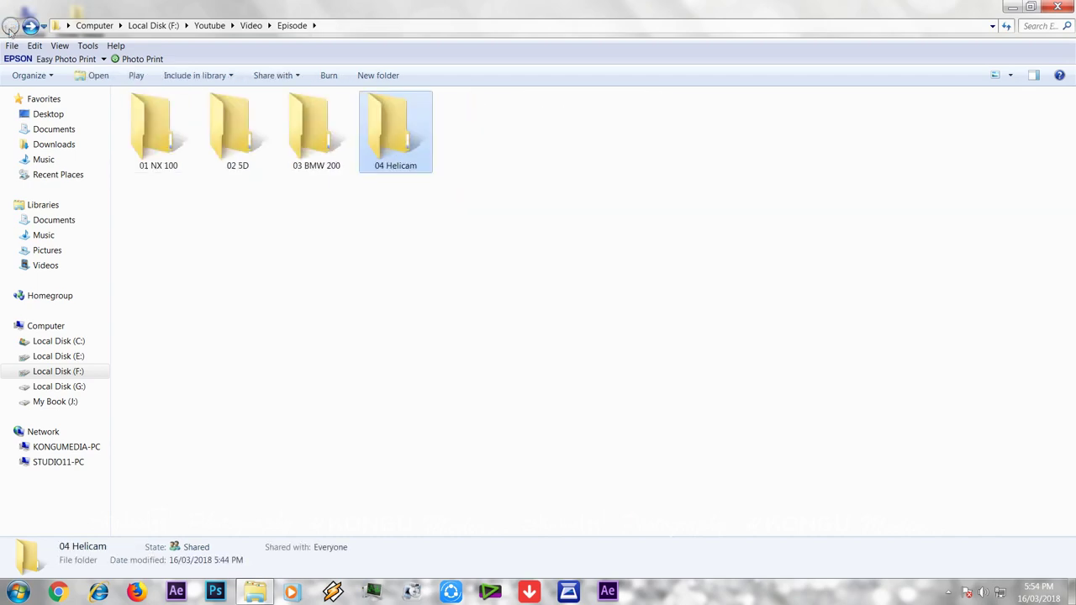
click(1016, 7)
- Launch EDIUS 7, start a new project, and restore the Episode folder window
double_click(26, 205)
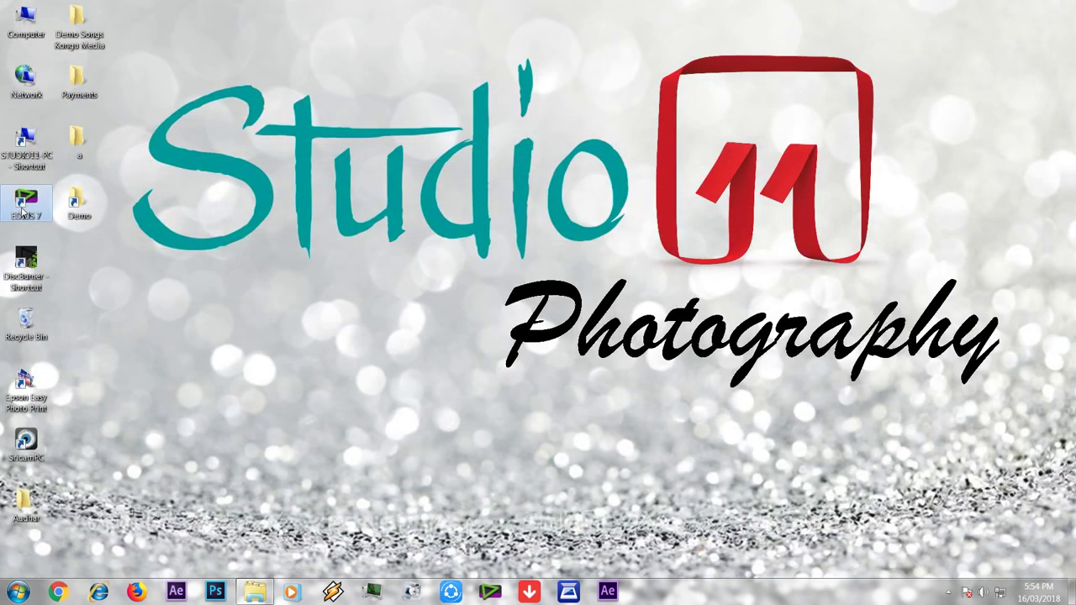
key(Return)
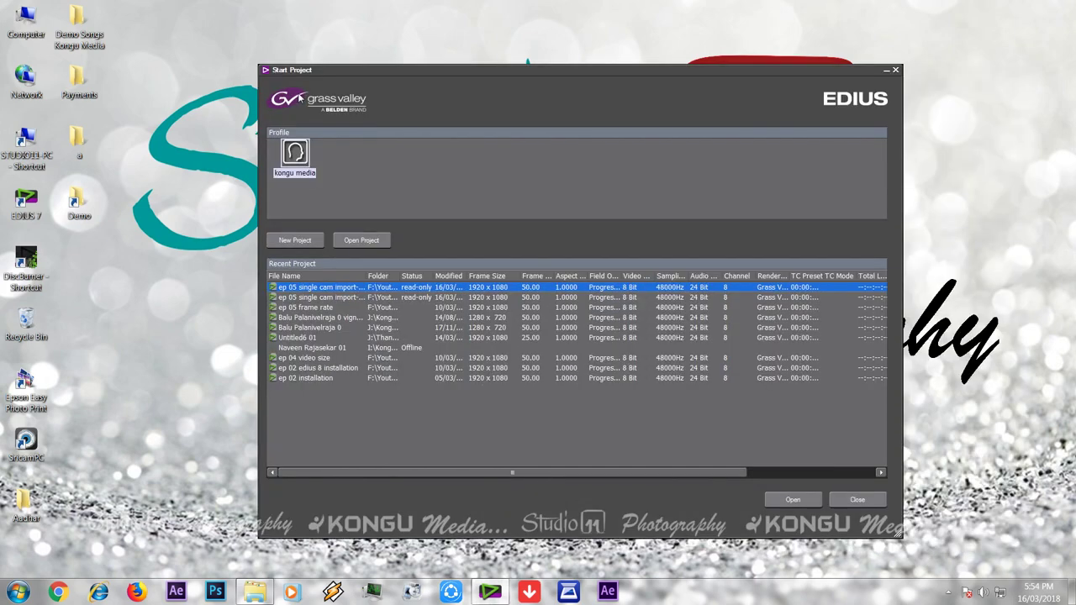
click(296, 242)
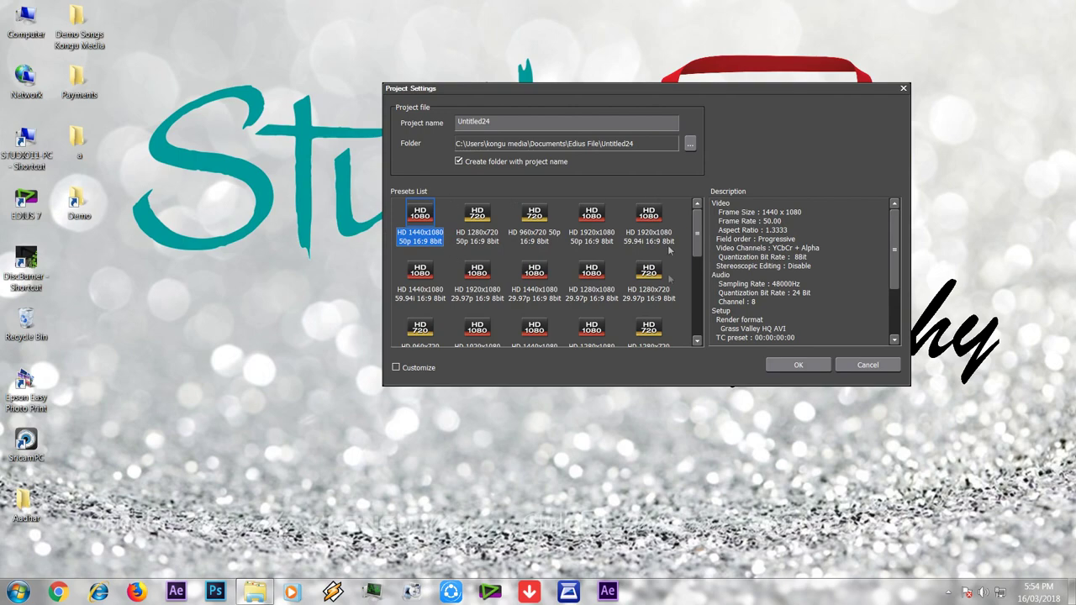
click(255, 592)
- Verify clip 00000 in 01 NX 100's AVCHD > BDMV > STREAM is 1920x1080 25 fps, then minimize Explorer
click(175, 165)
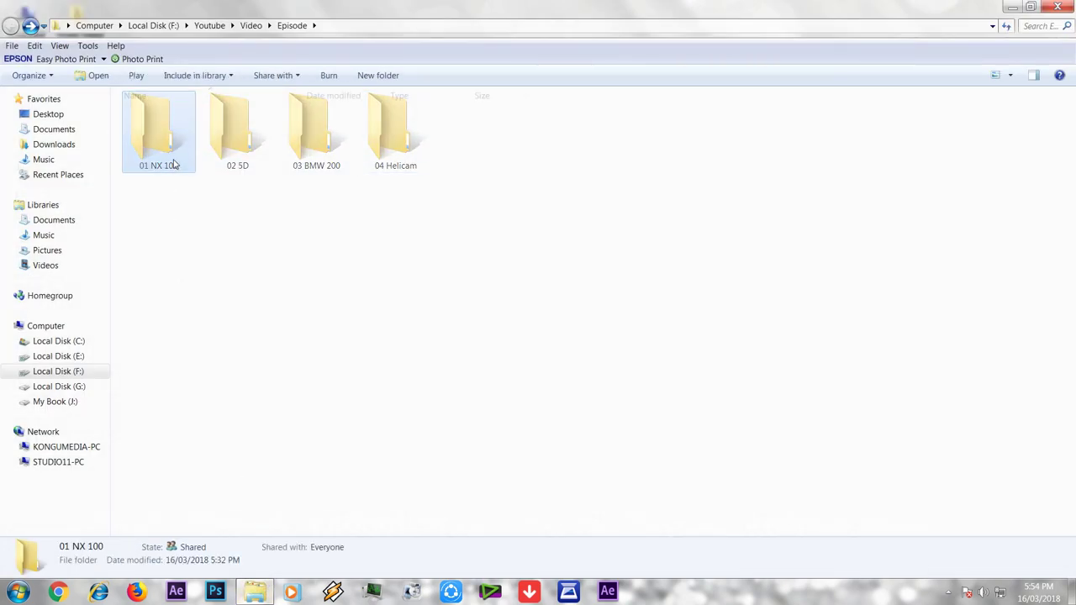
double_click(175, 164)
double_click(165, 117)
double_click(167, 116)
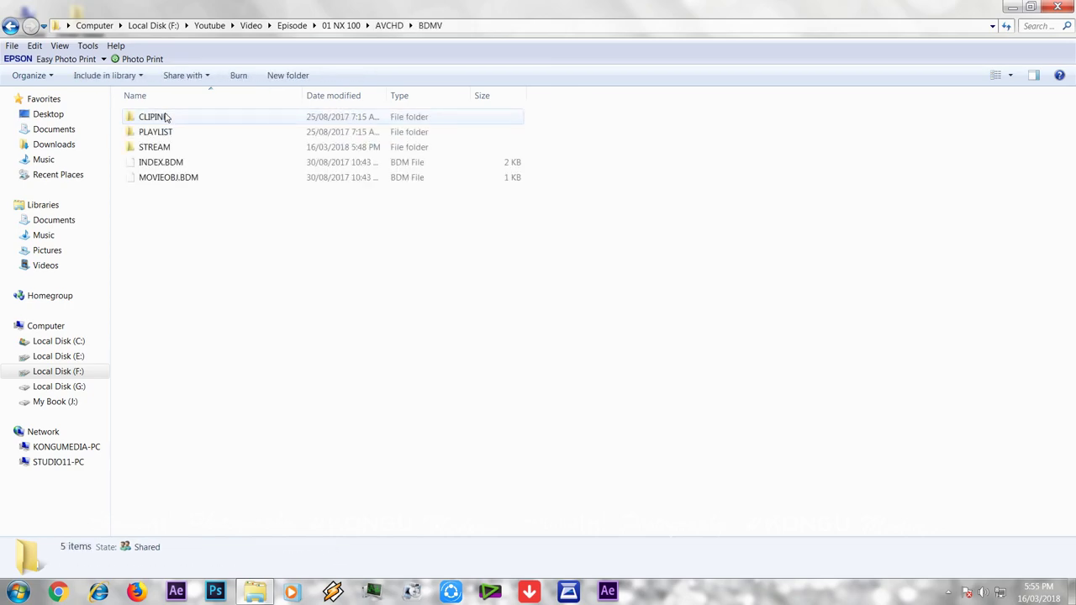
double_click(166, 148)
click(169, 141)
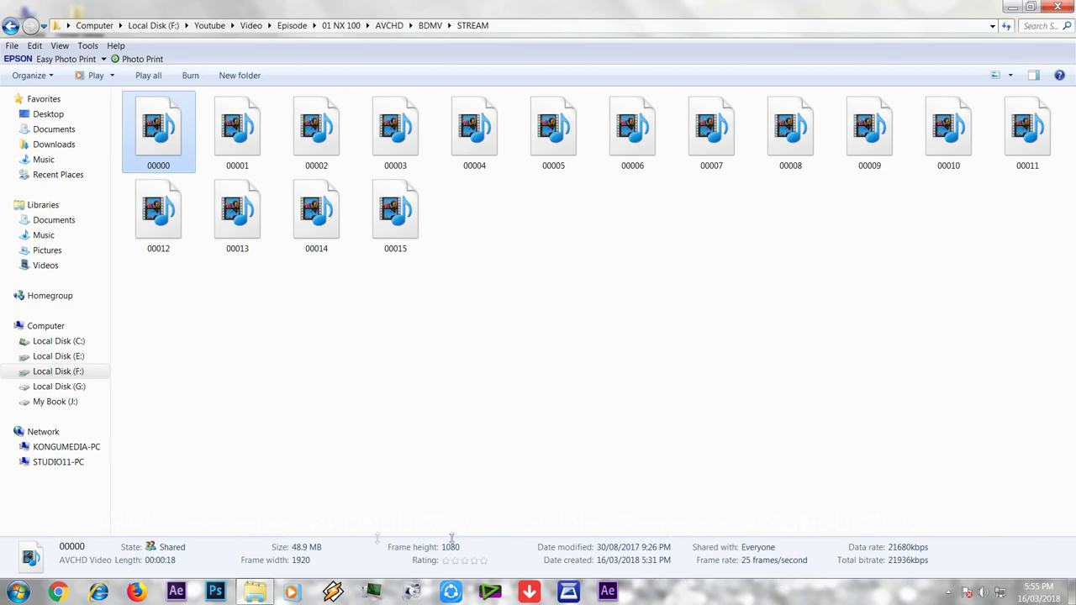
click(251, 594)
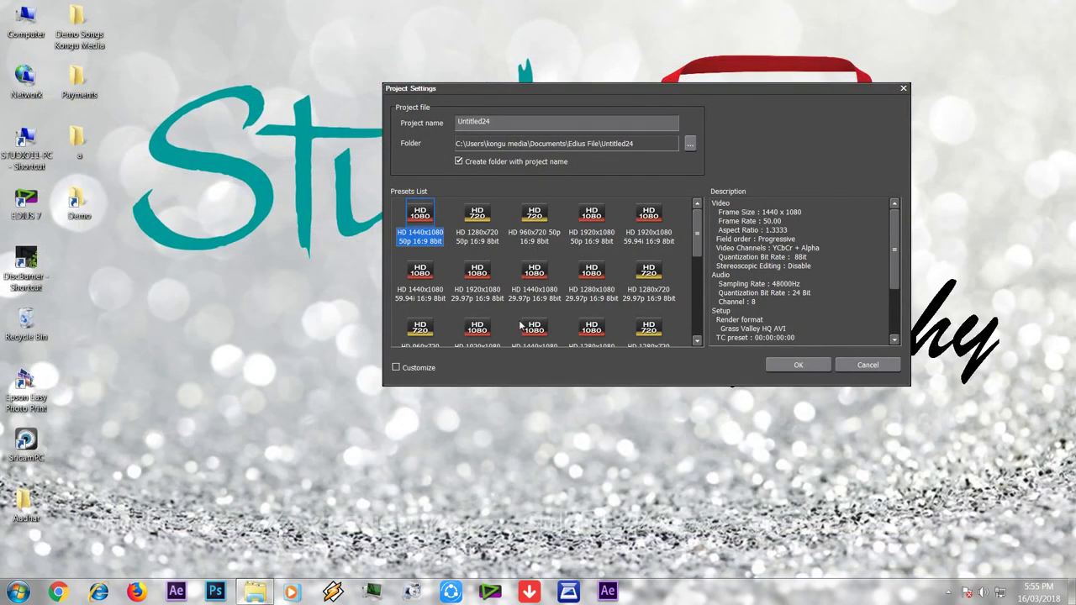
- Create the project with the HD 1920x1080 25p preset, then return to the STREAM folder
scroll(522, 326, down, 1)
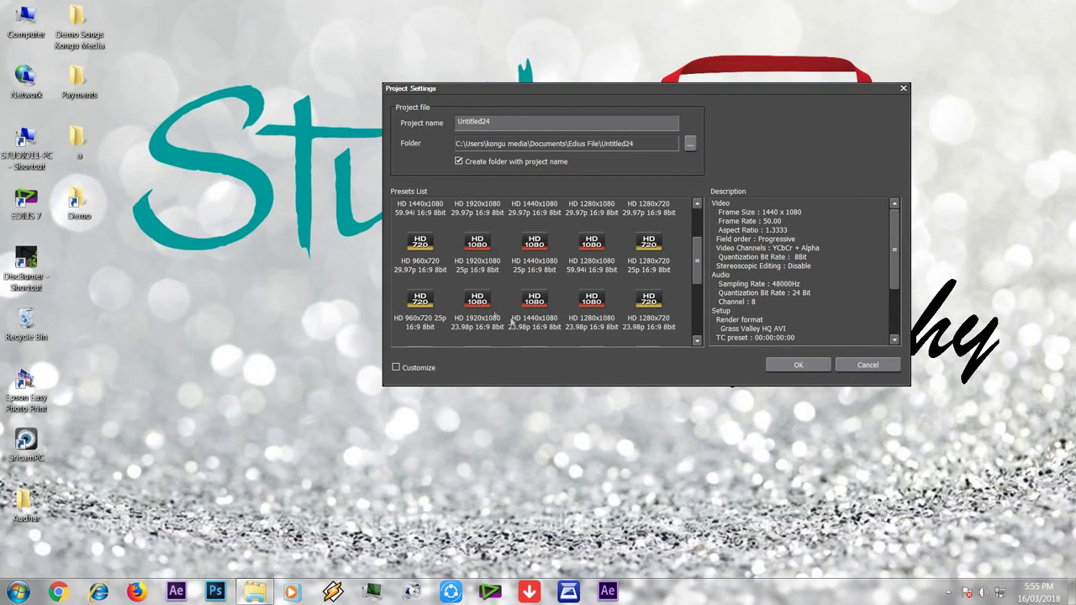
click(476, 252)
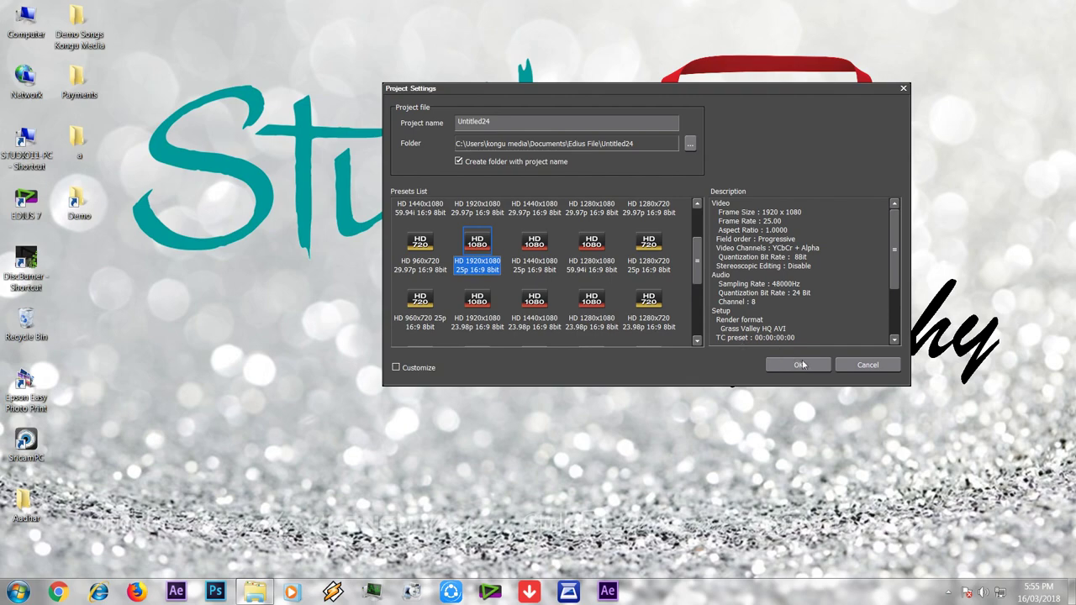
click(797, 367)
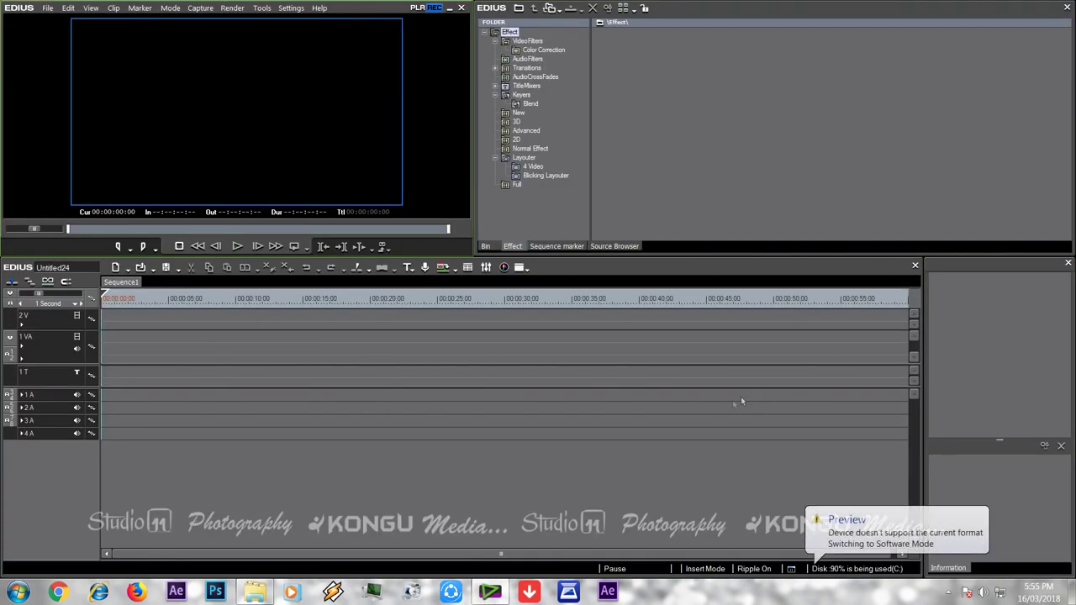
click(255, 592)
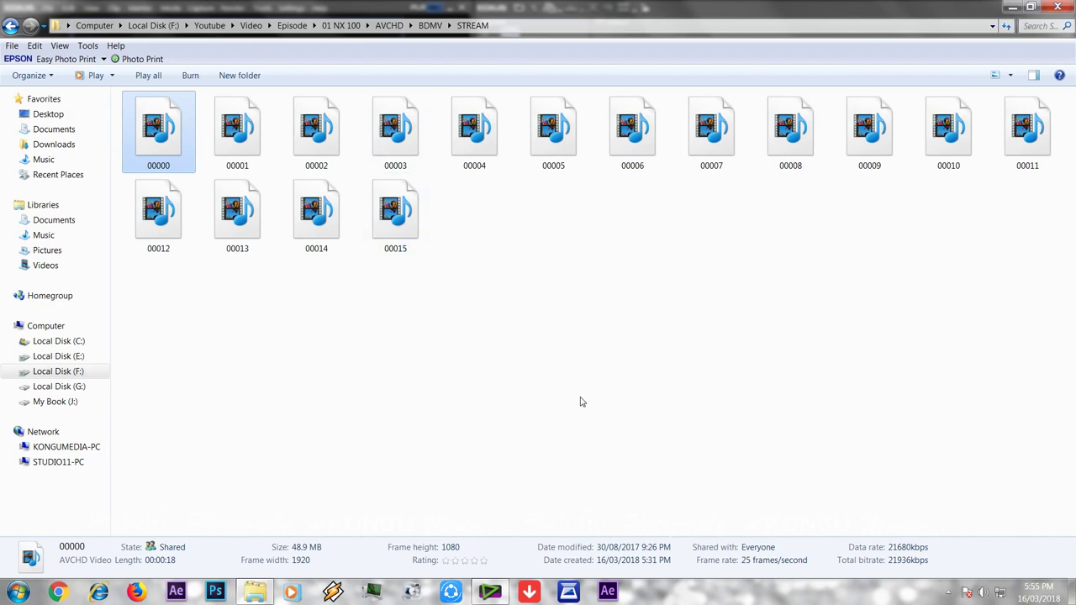
- Select all 16 STREAM clips and drop them onto EDIUS's 1 VA track
key(ctrl+a)
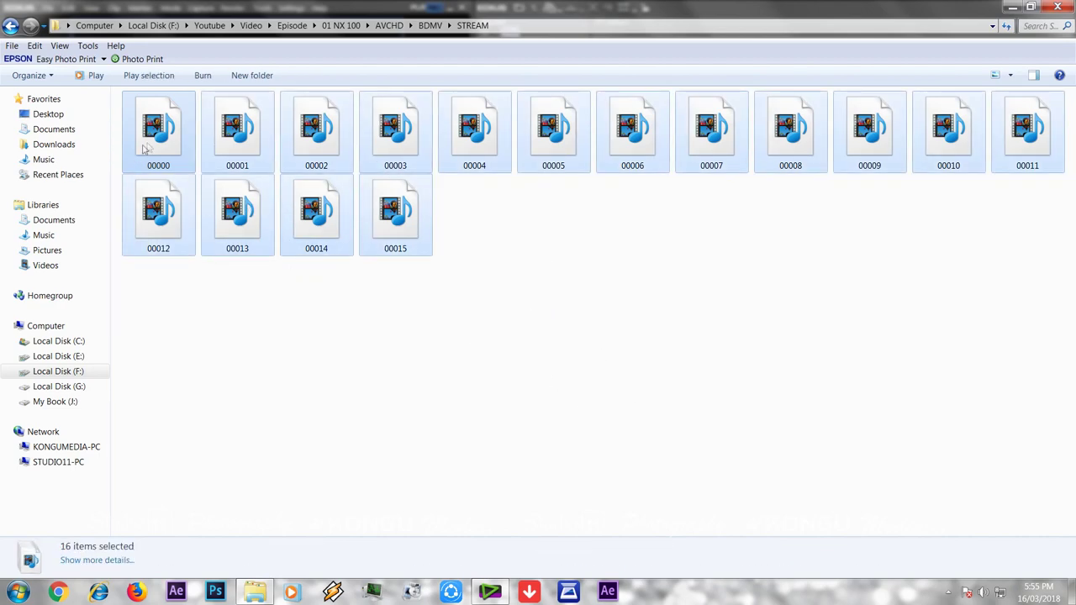
drag(147, 150, 116, 343)
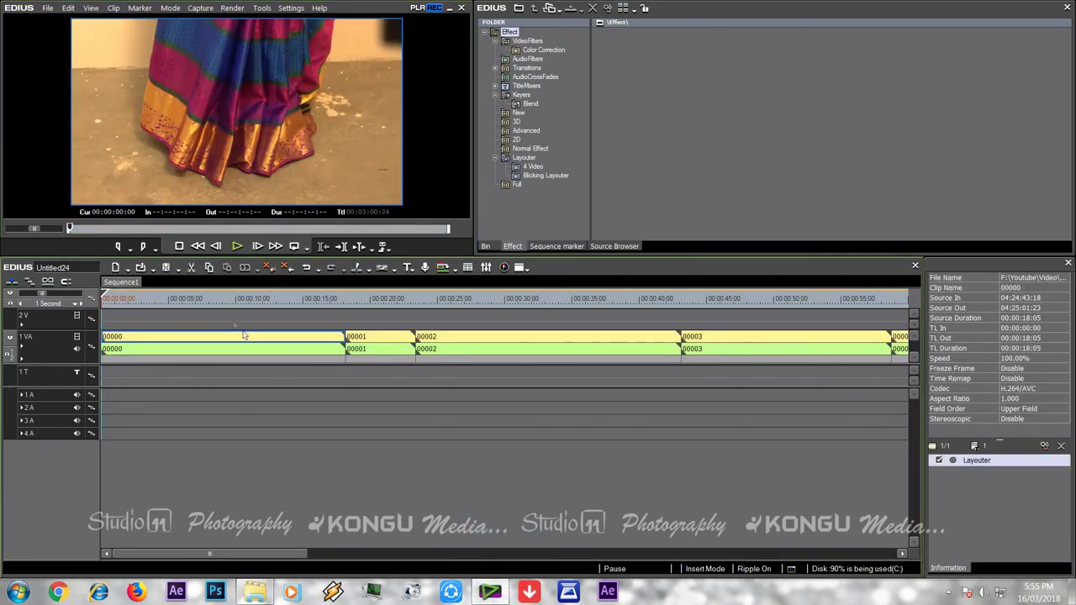
- Scroll to the timeline end, place the playhead after clip 00015, then return to Explorer
drag(236, 558, 681, 504)
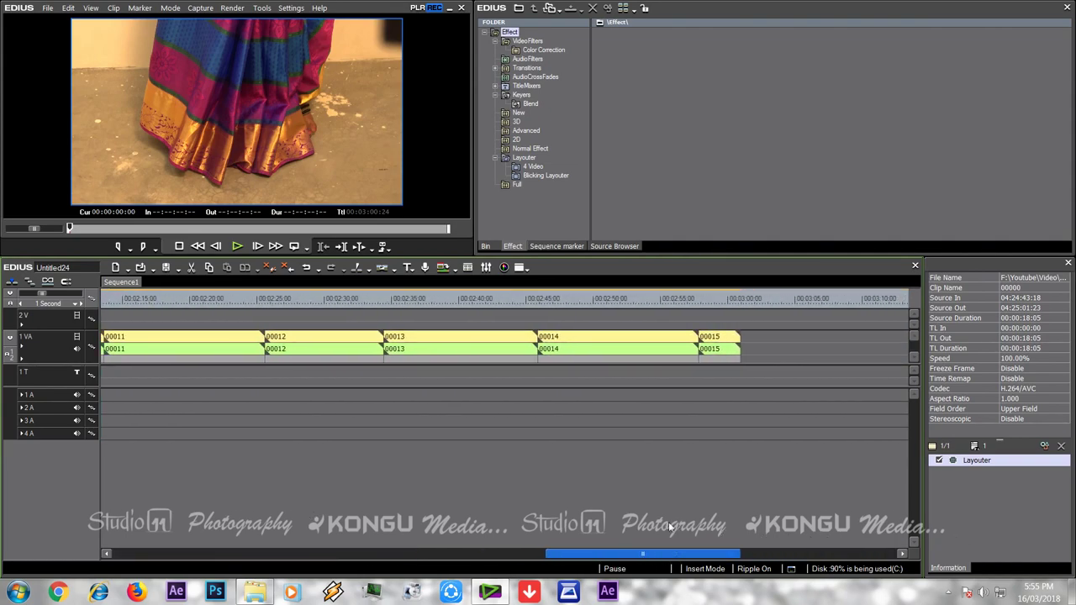
click(781, 296)
click(656, 453)
click(255, 592)
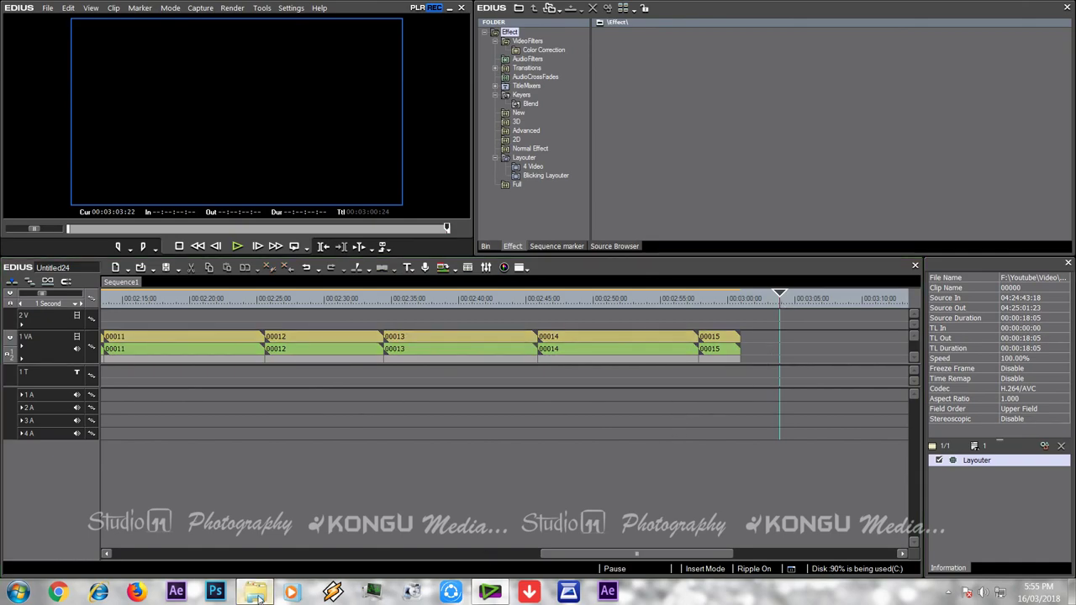
- Drag the RK 3518_01 video from 03 BMW 200 > SONY > CLPR toward EDIUS
click(11, 25)
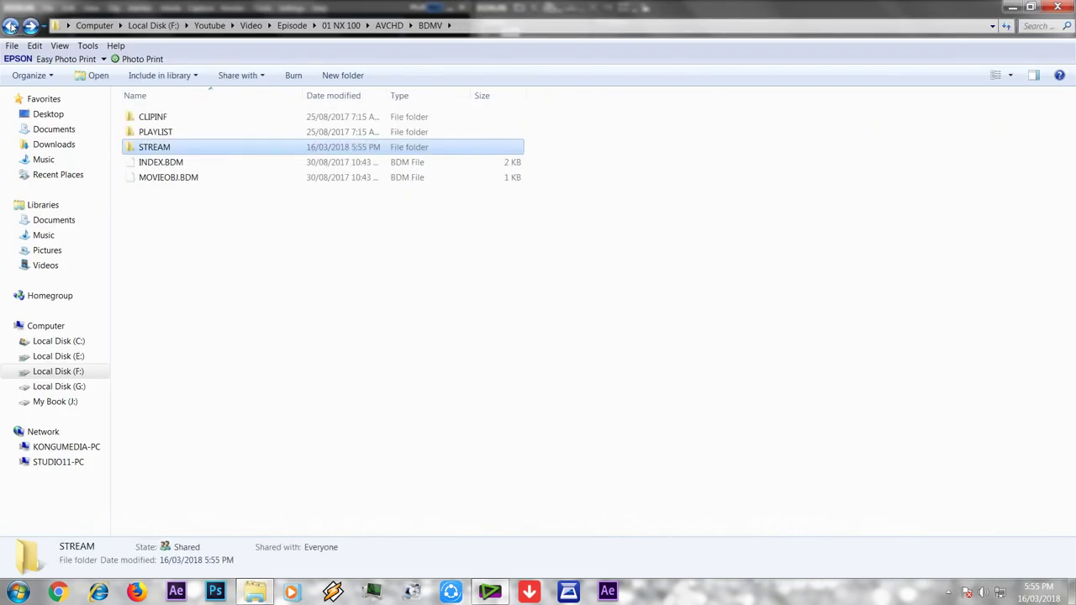
click(11, 25)
click(11, 25)
click(11, 25)
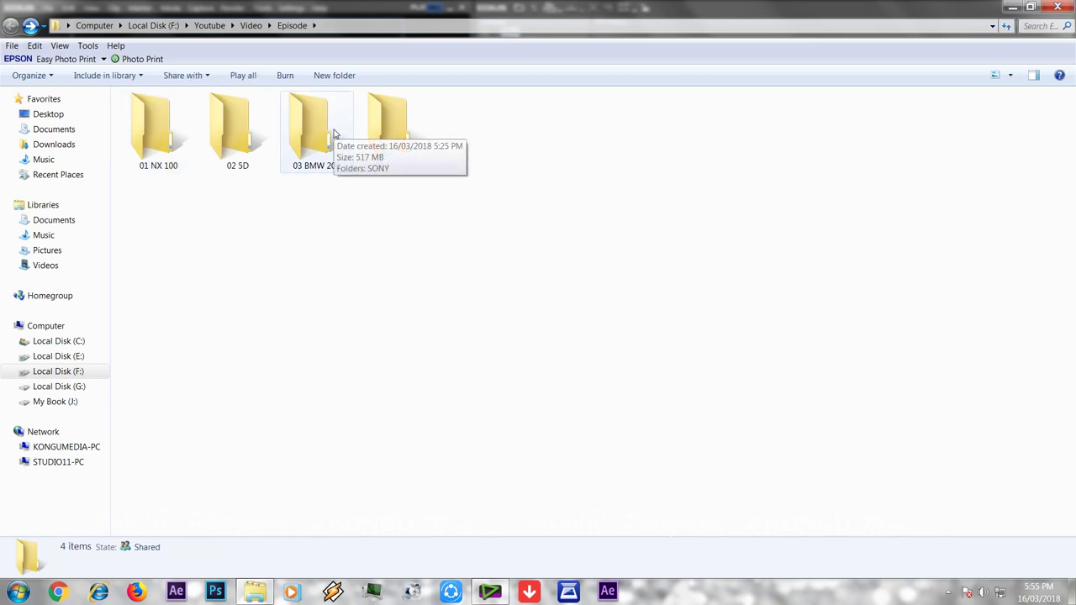
double_click(334, 132)
double_click(228, 125)
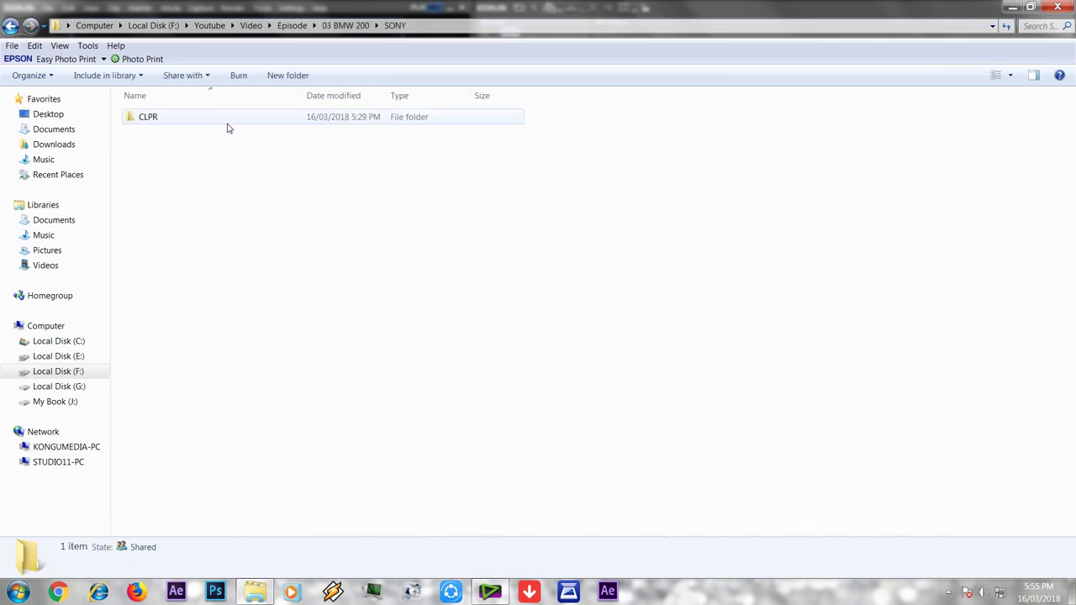
double_click(228, 125)
double_click(228, 124)
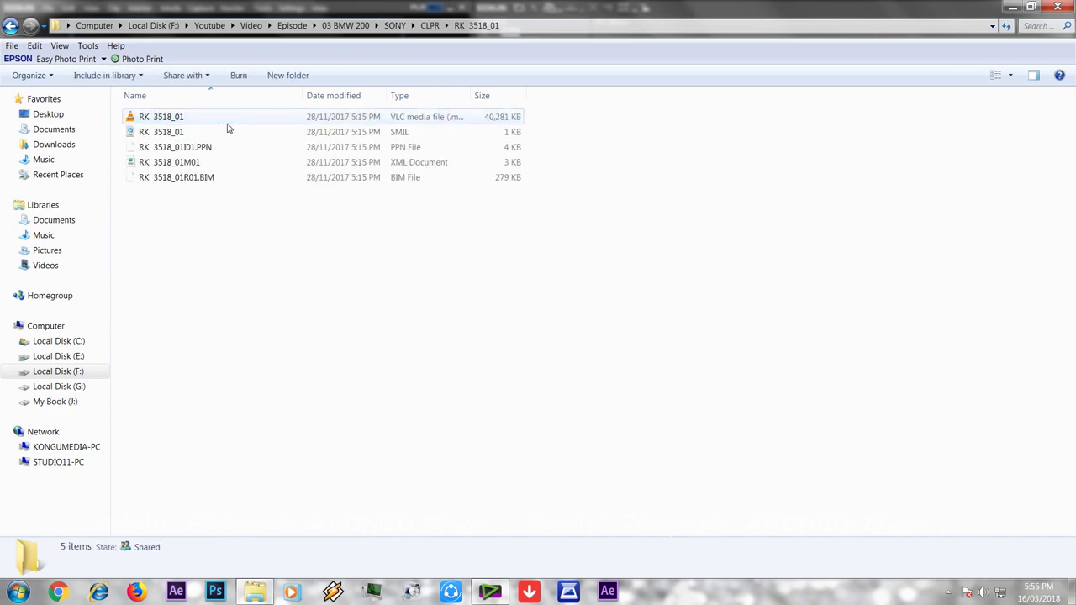
click(228, 126)
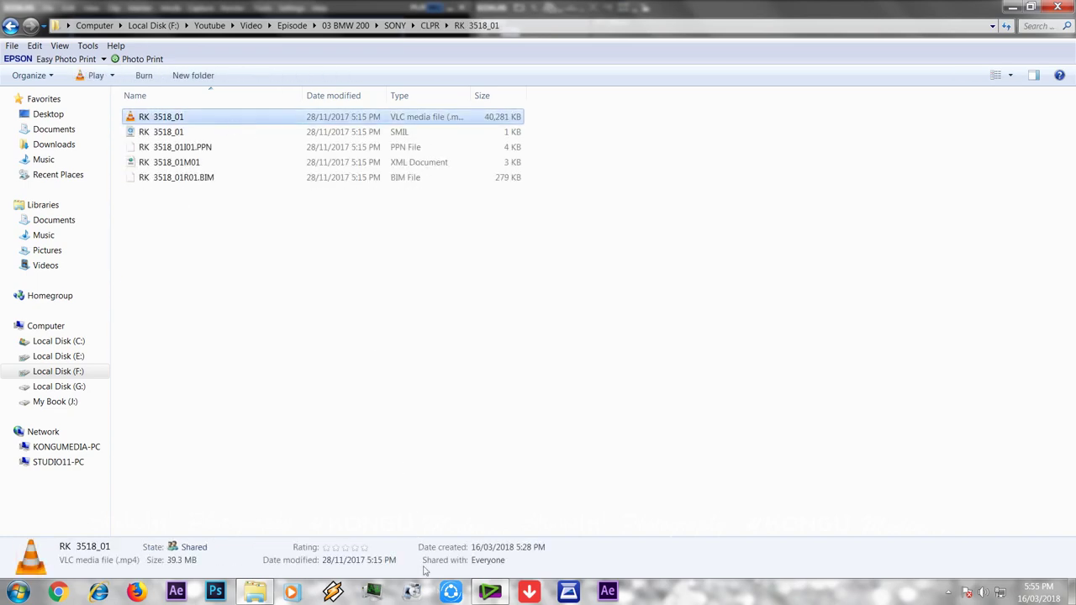
mouse_move(492, 596)
drag(215, 117, 787, 347)
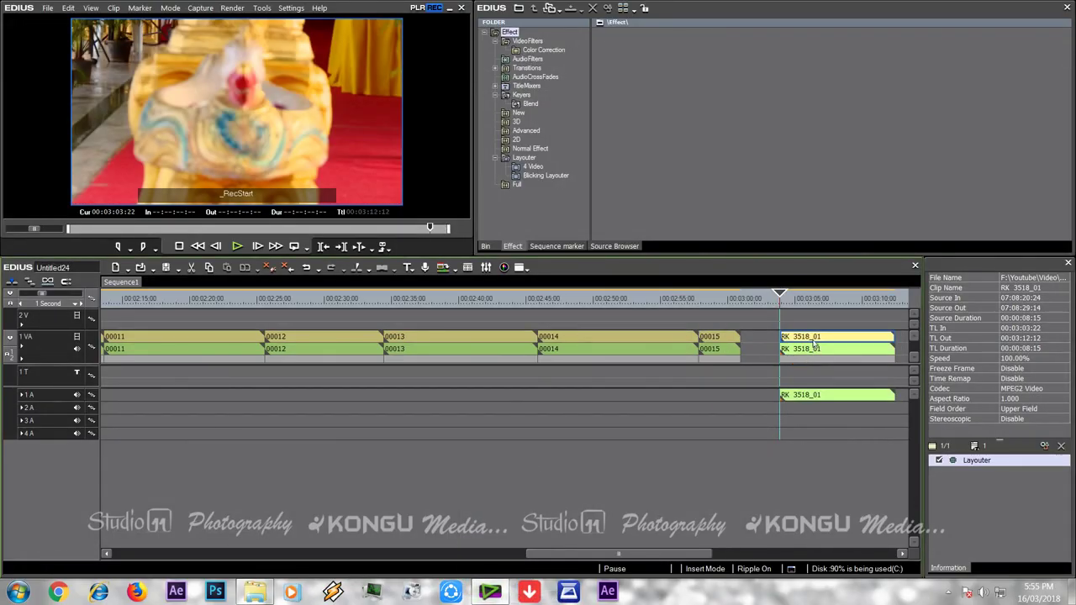
- Check RK 3518_01's properties (1920x1080 MPEG2, 25 fps) and close them unchanged
right_click(814, 337)
click(839, 570)
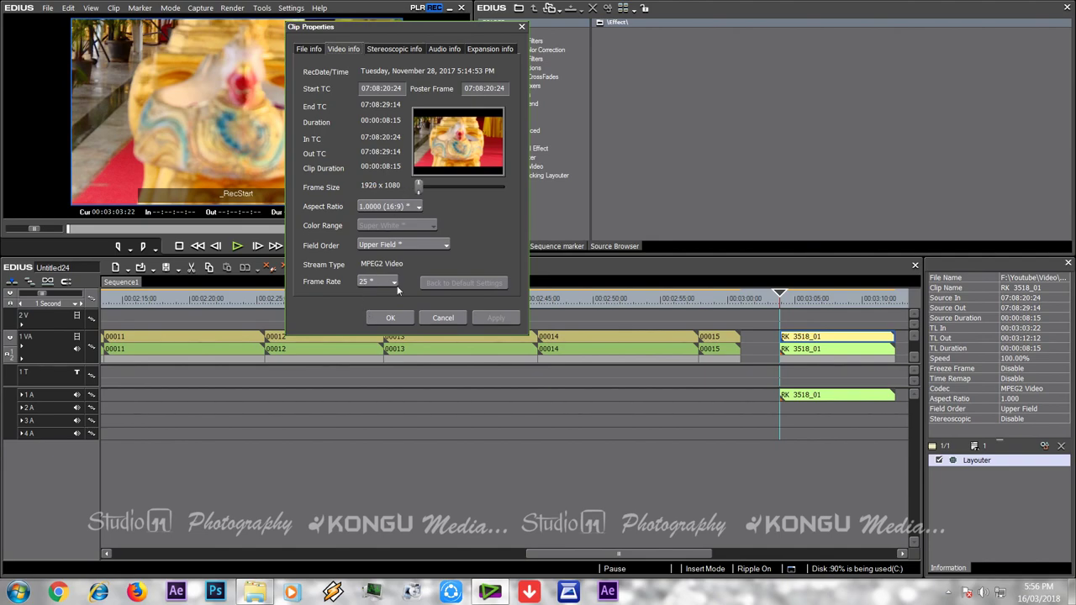
click(448, 320)
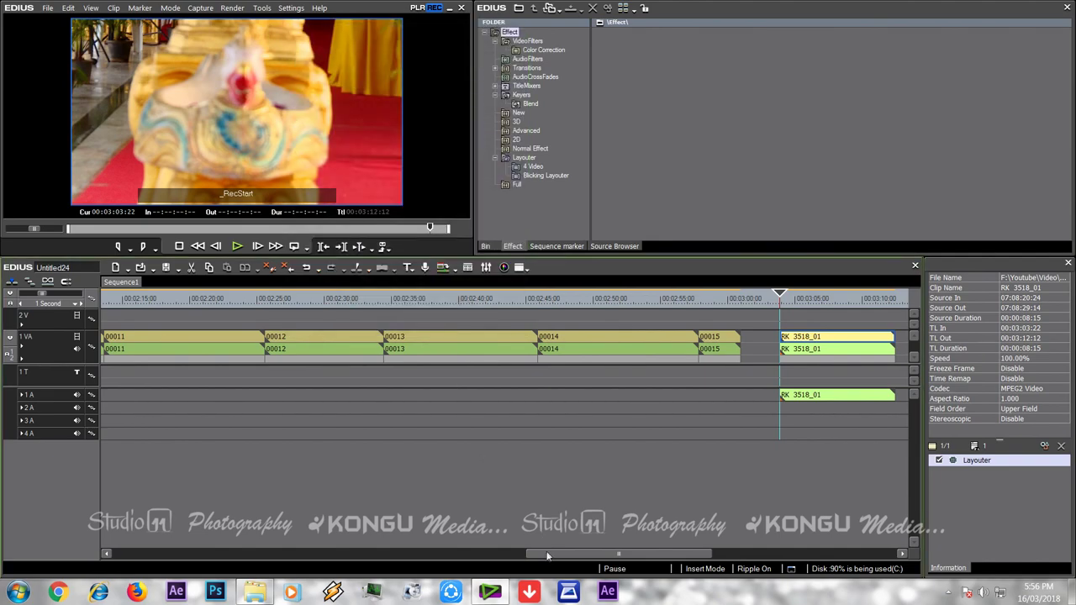
drag(547, 555, 614, 555)
- Drag DJI_0151 from the 04 Helicam folder onto the timeline after RK 3518_01
click(255, 592)
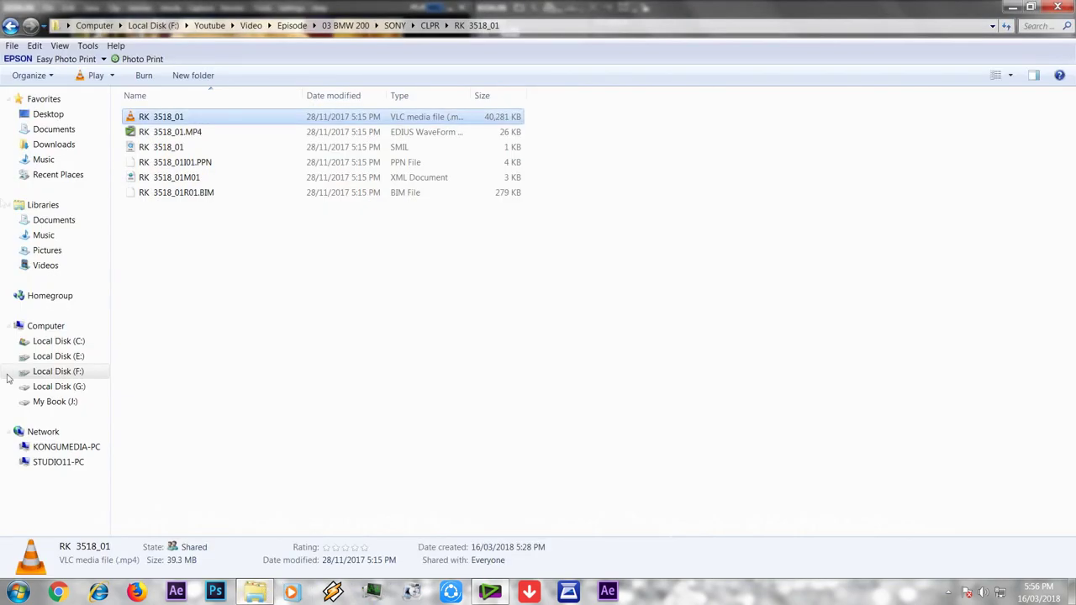
click(10, 26)
click(10, 26)
click(10, 26)
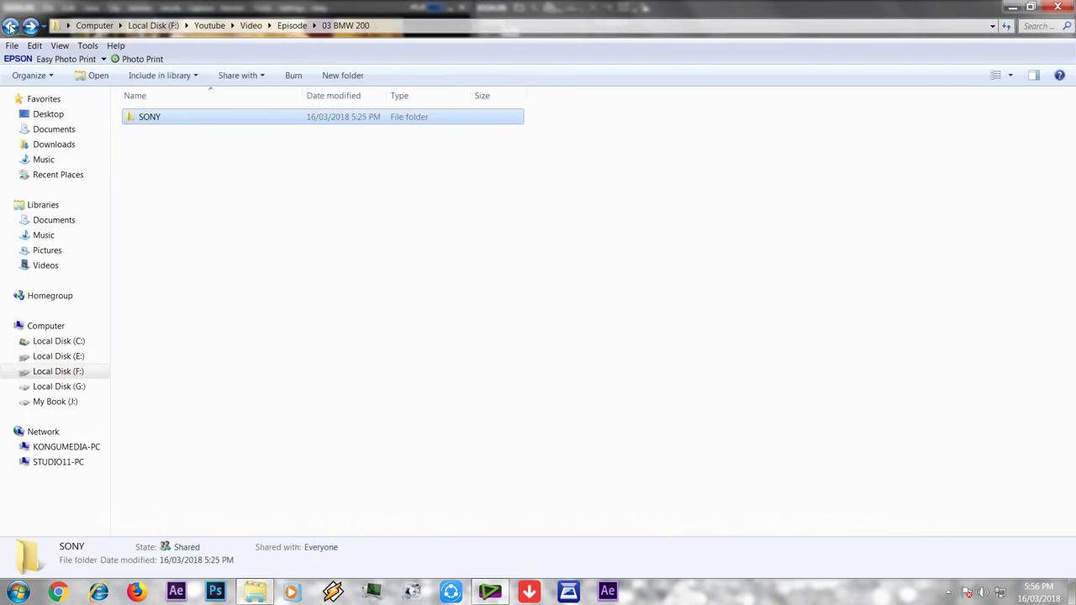
click(11, 26)
double_click(396, 130)
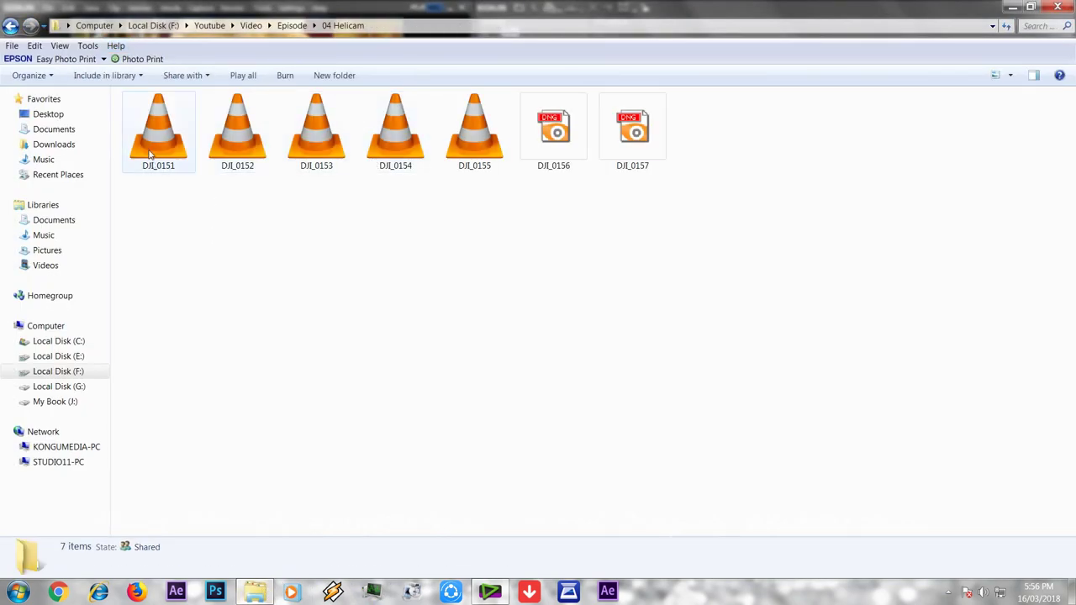
drag(151, 154, 611, 345)
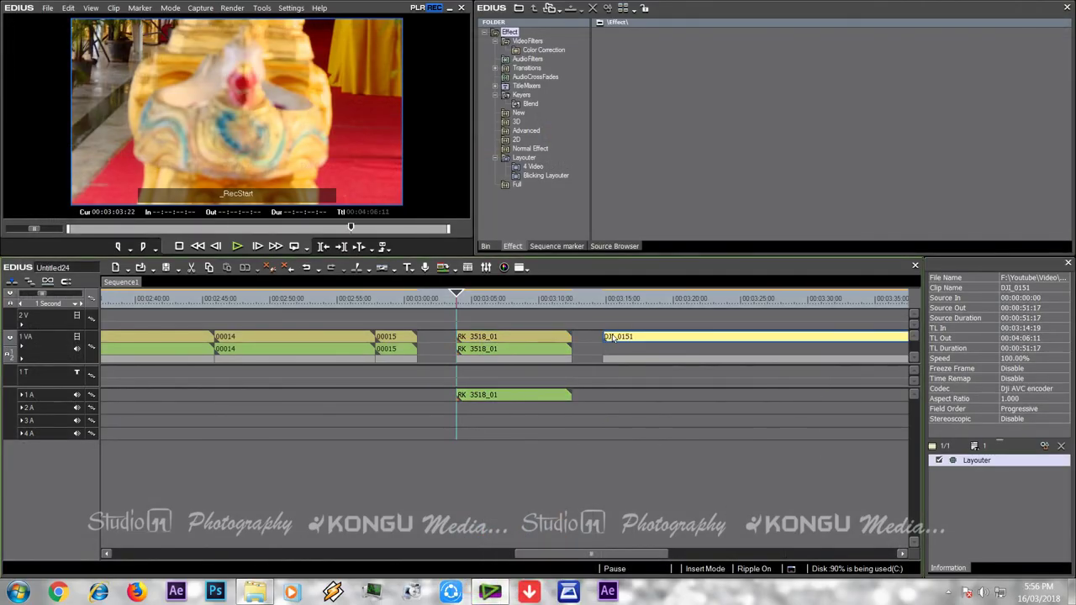
- Review DJI_0151's 4096x2160 progressive properties, cancel, and open the Source Browser
right_click(613, 338)
click(641, 572)
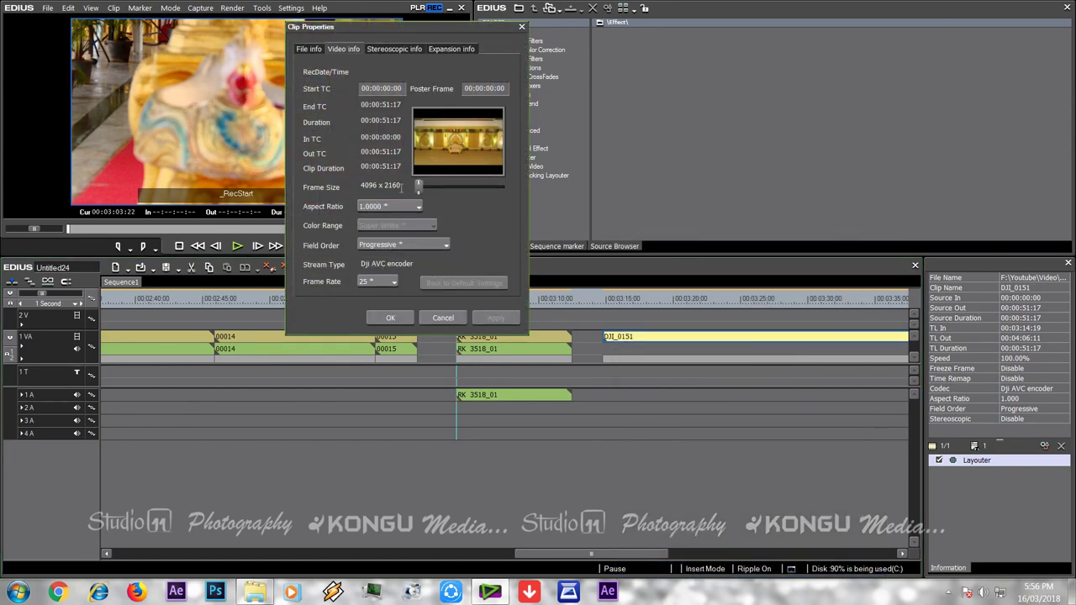
click(428, 321)
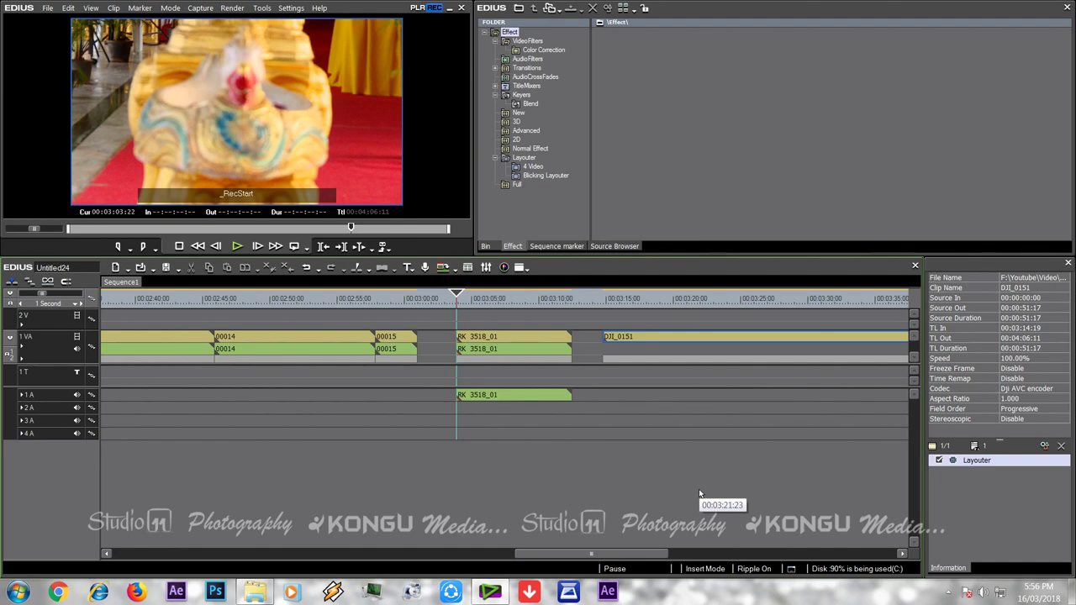
click(616, 246)
- Use Open Folder on the XDCAM EX source to add the user's home folder beneath it
drag(548, 233, 530, 234)
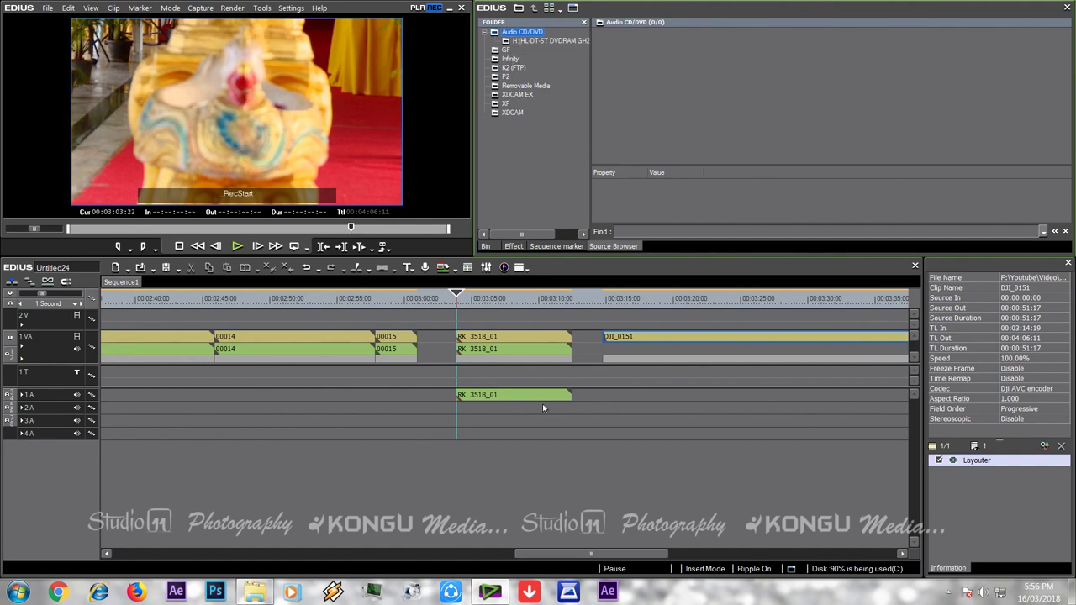
click(518, 94)
right_click(520, 98)
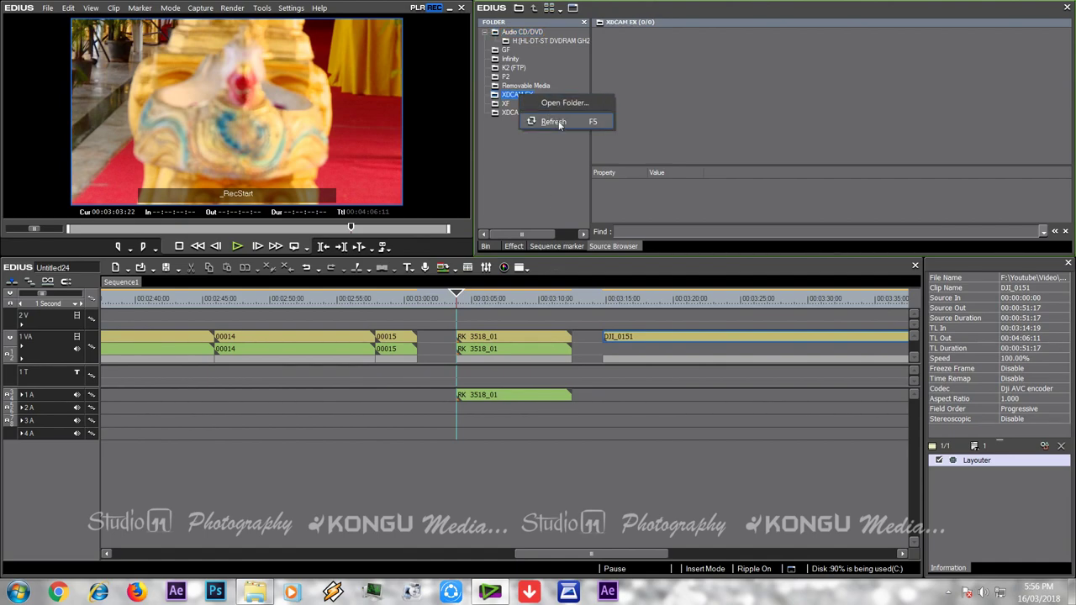
click(559, 104)
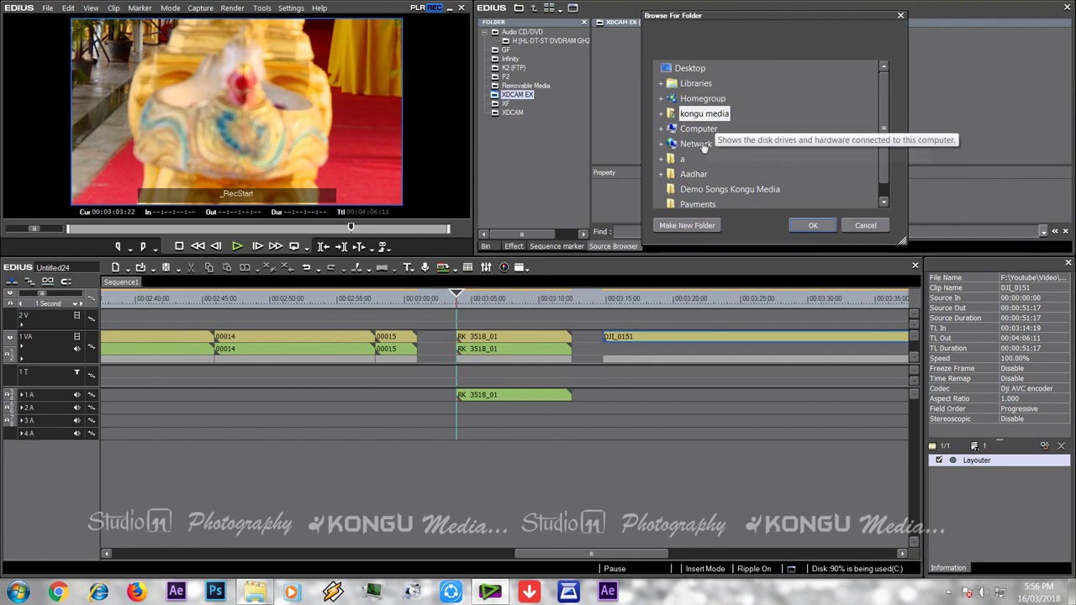
click(814, 226)
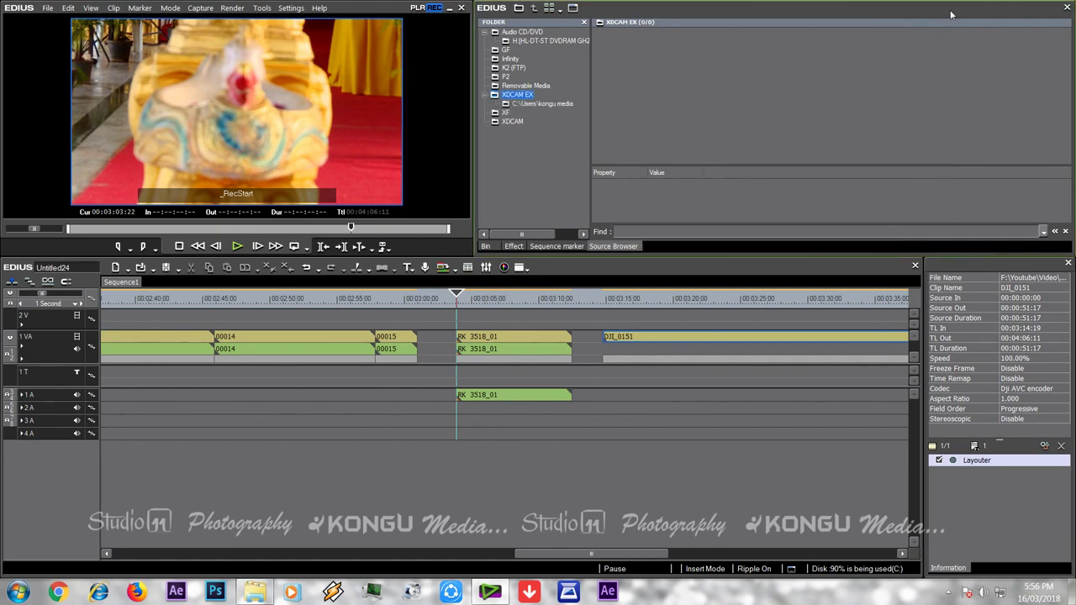